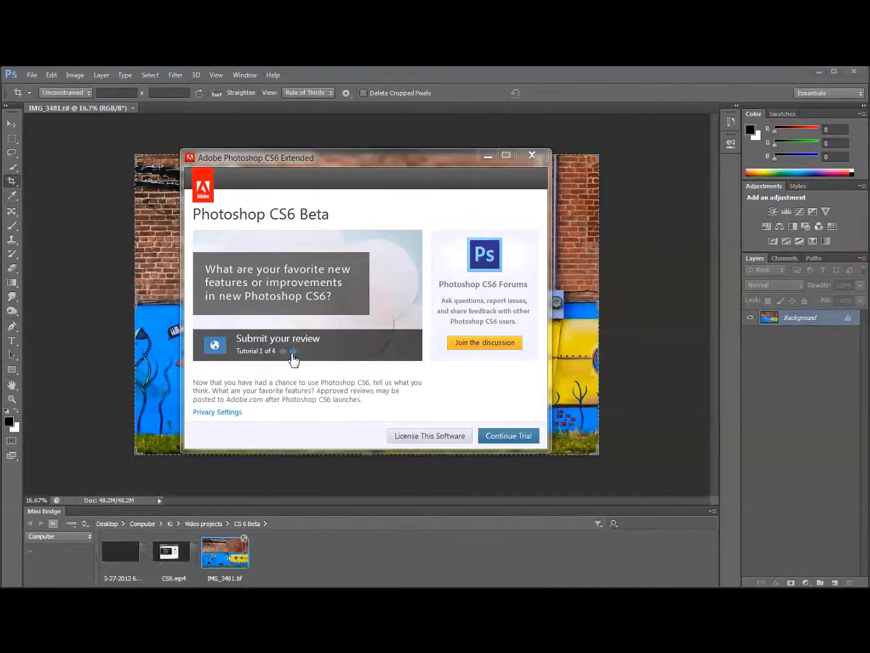
- Page through the four welcome tutorials and continue the trial to reach the open mural image
left_click(292, 351)
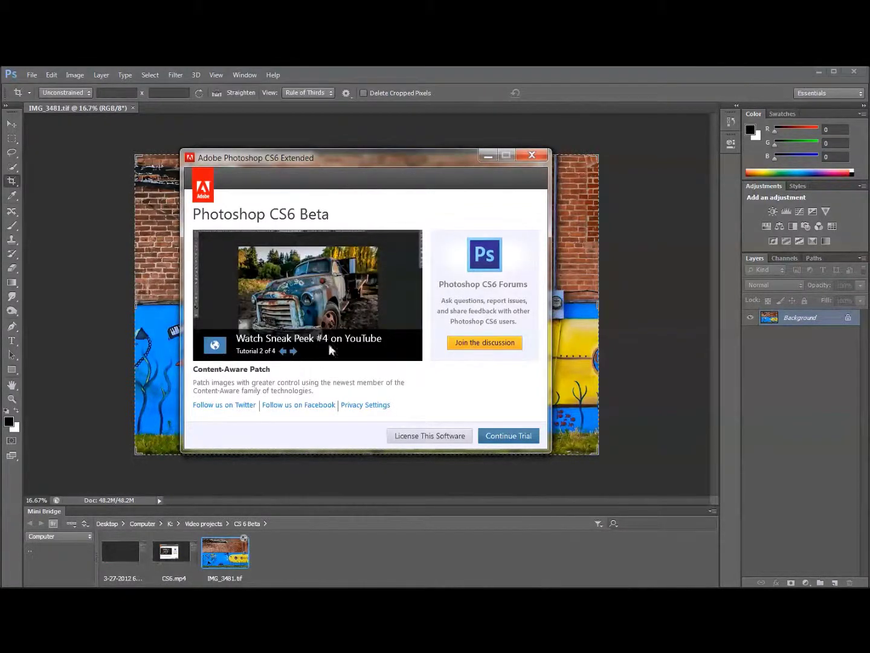
left_click(294, 351)
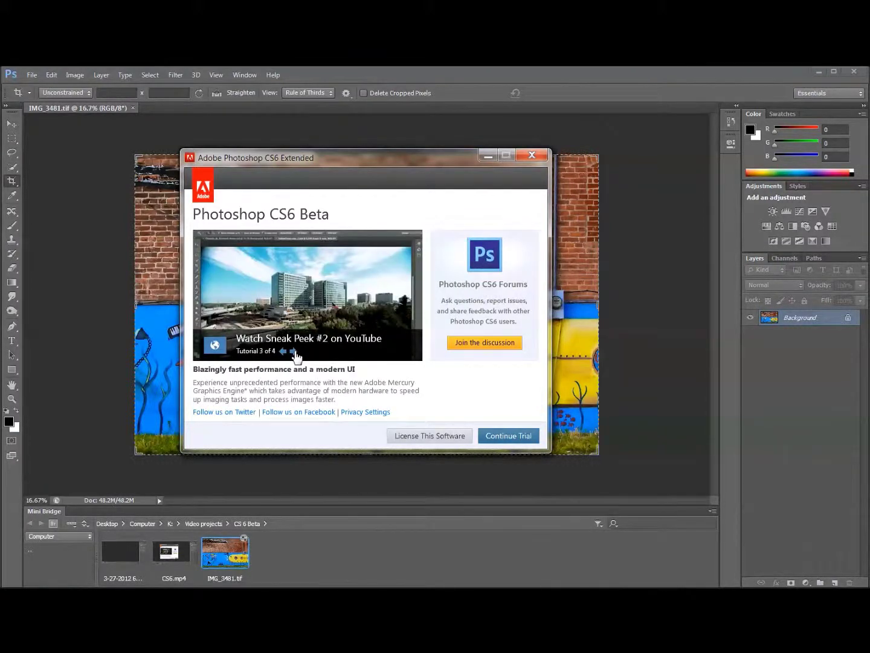
left_click(293, 351)
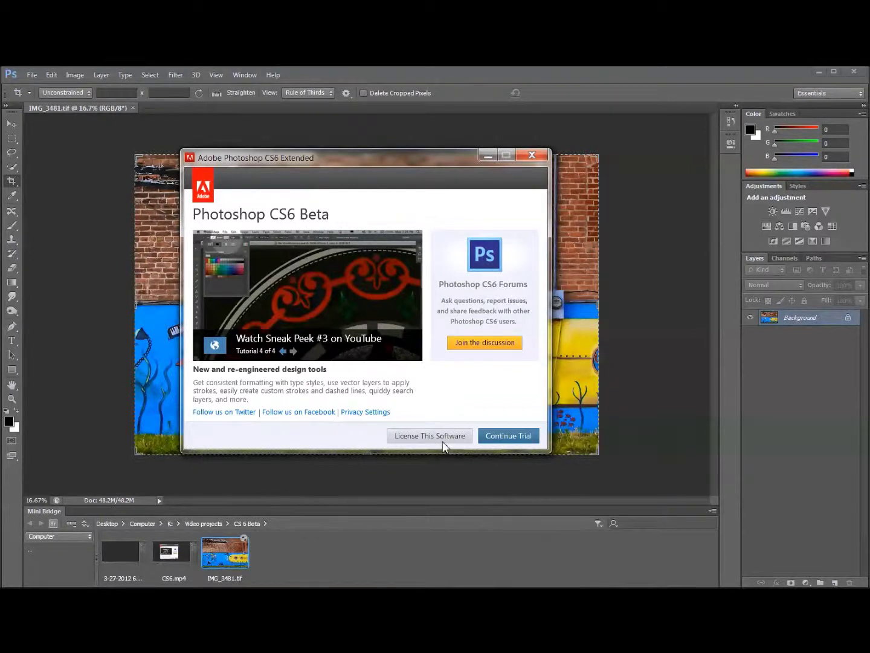
left_click(519, 441)
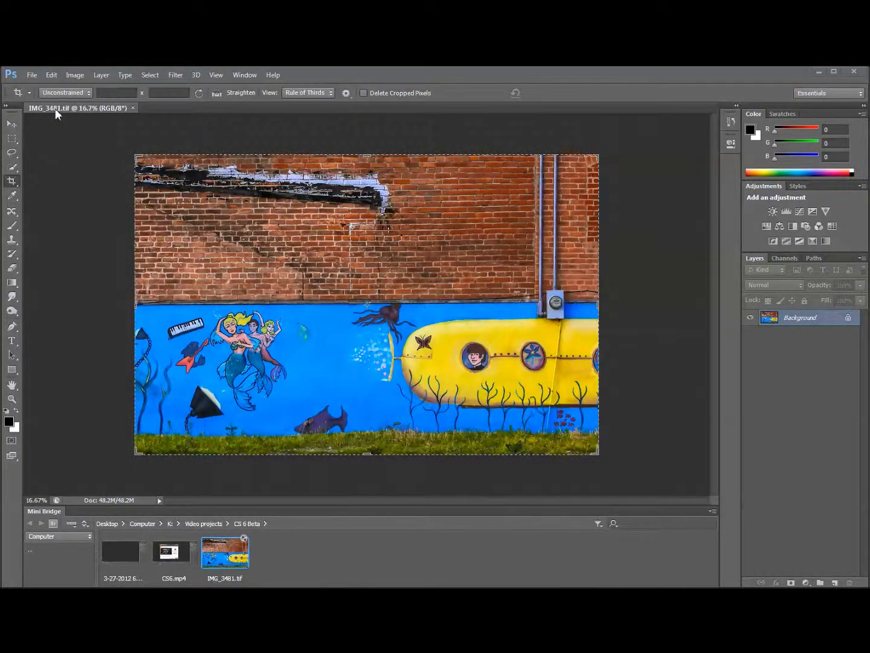
- Try the two lighter and the darkest interface color themes in Preferences, then restore the second-darkest gray theme
left_click(51, 74)
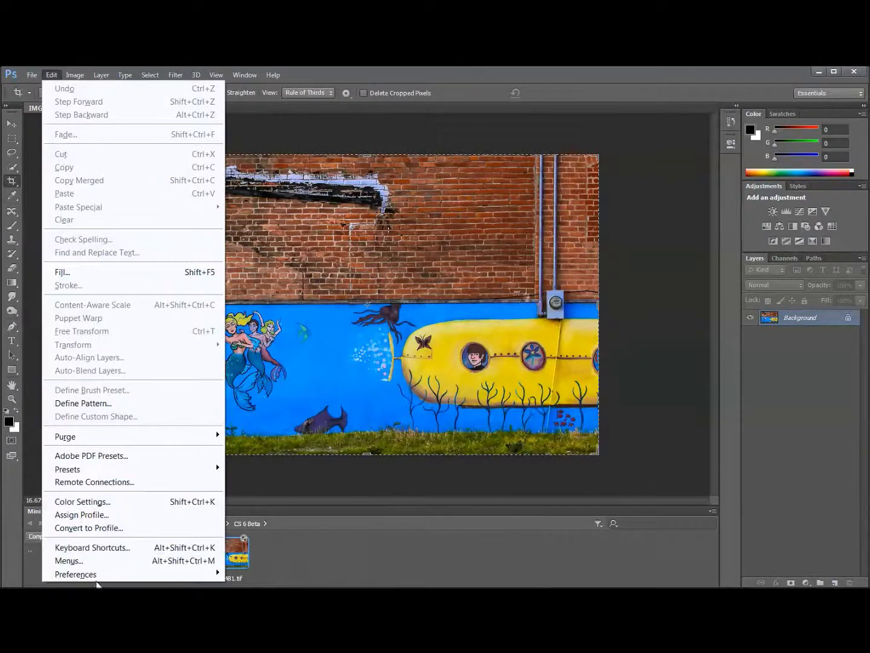
mouse_move(96, 574)
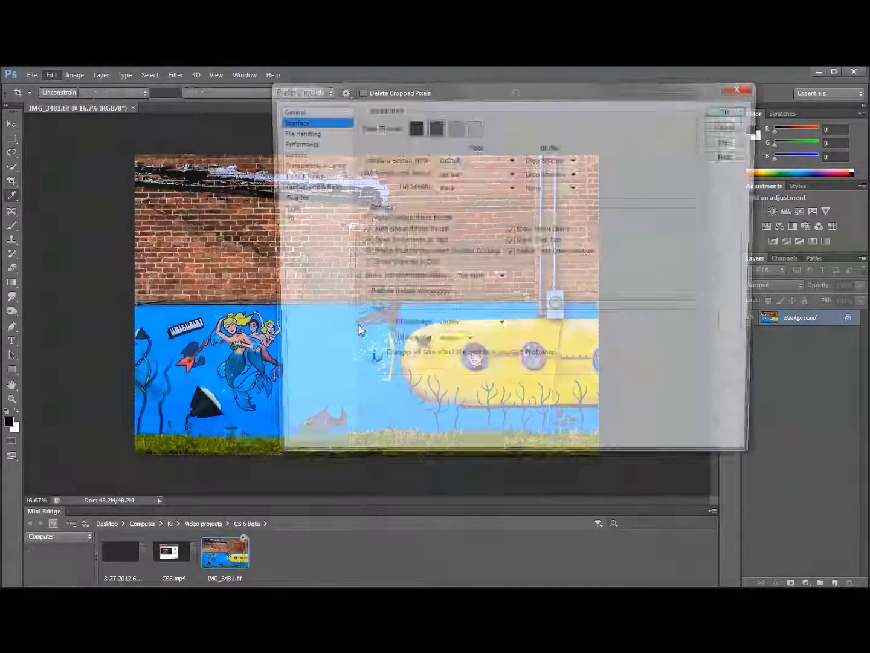
left_click(290, 436)
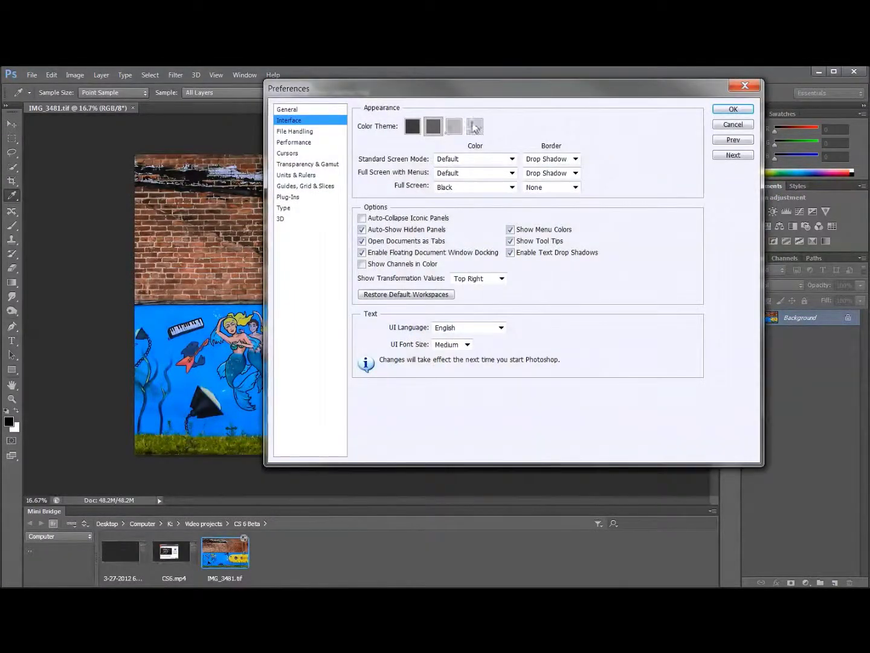
left_click(454, 126)
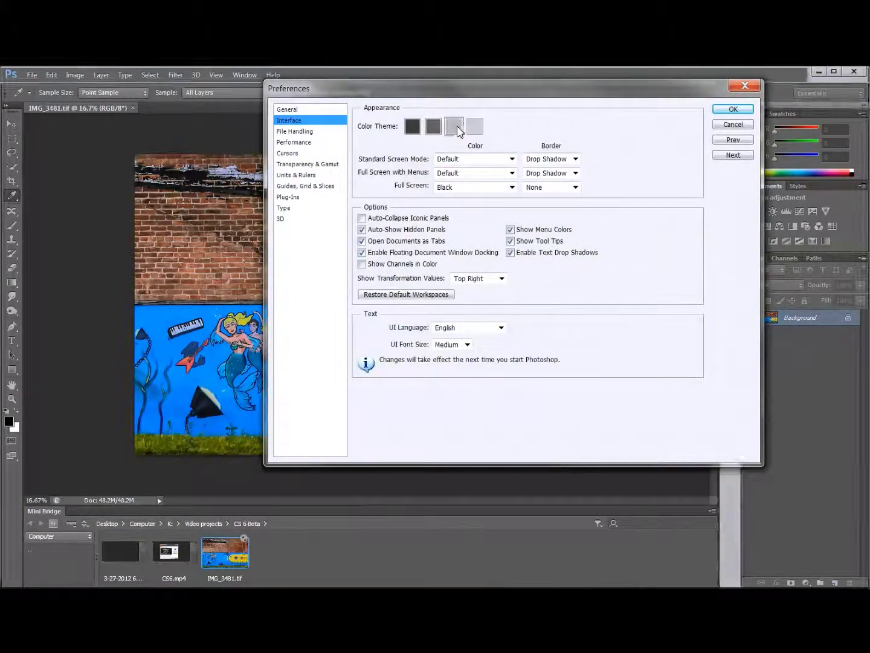
left_click(475, 127)
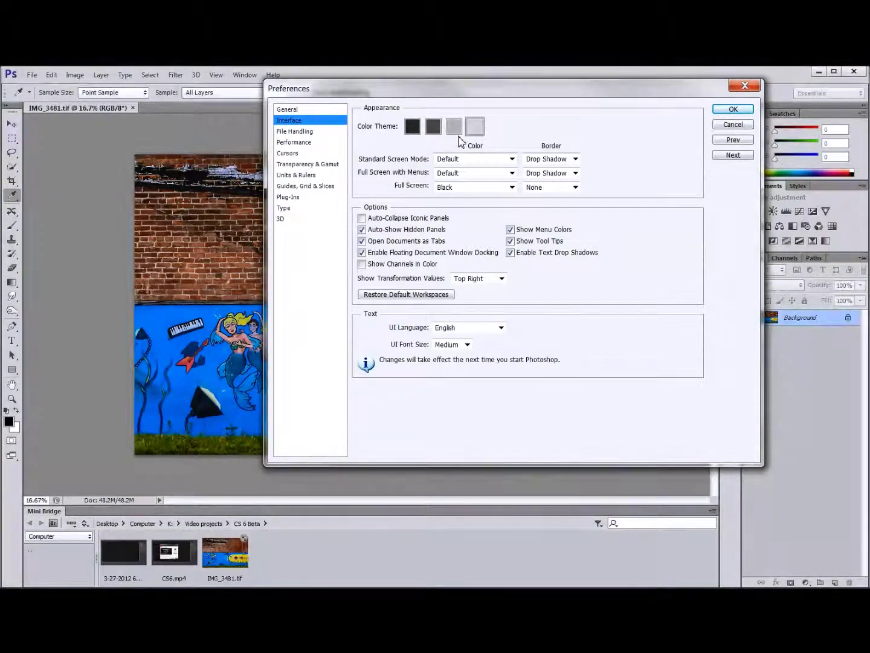
left_click(415, 130)
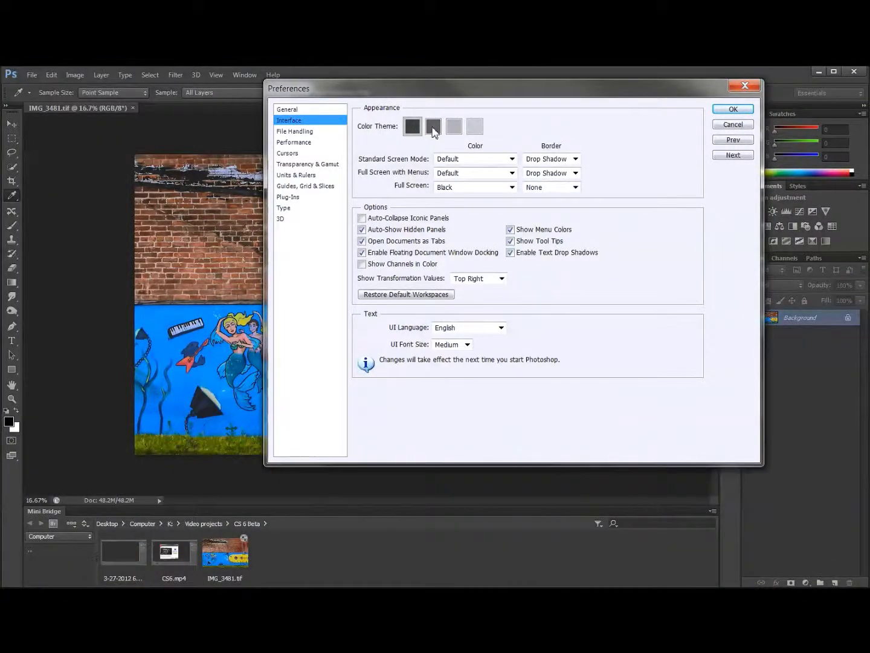
left_click(433, 127)
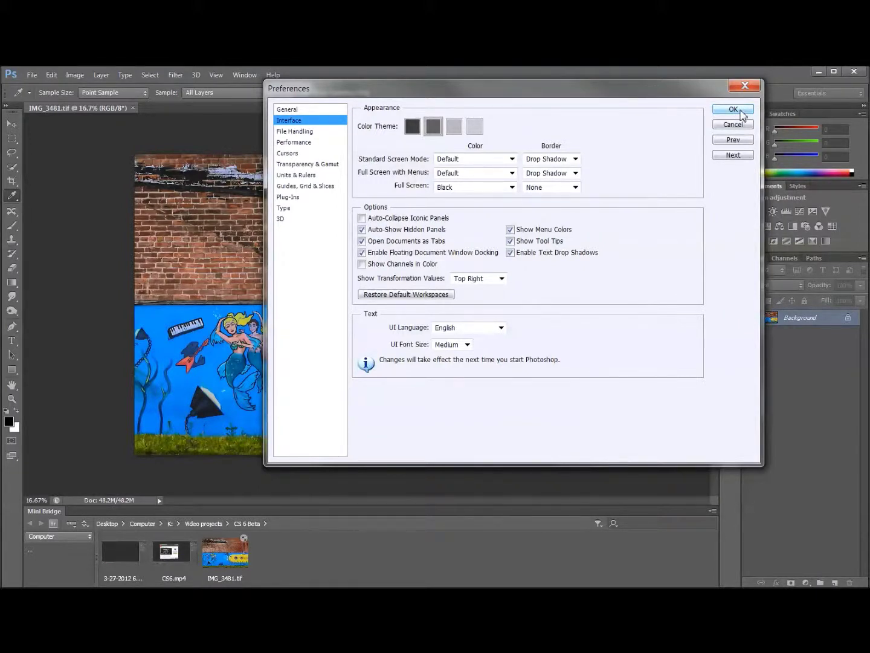
left_click(733, 110)
- Activate the Crop Tool and review its available aspect ratio and size presets
key("c")
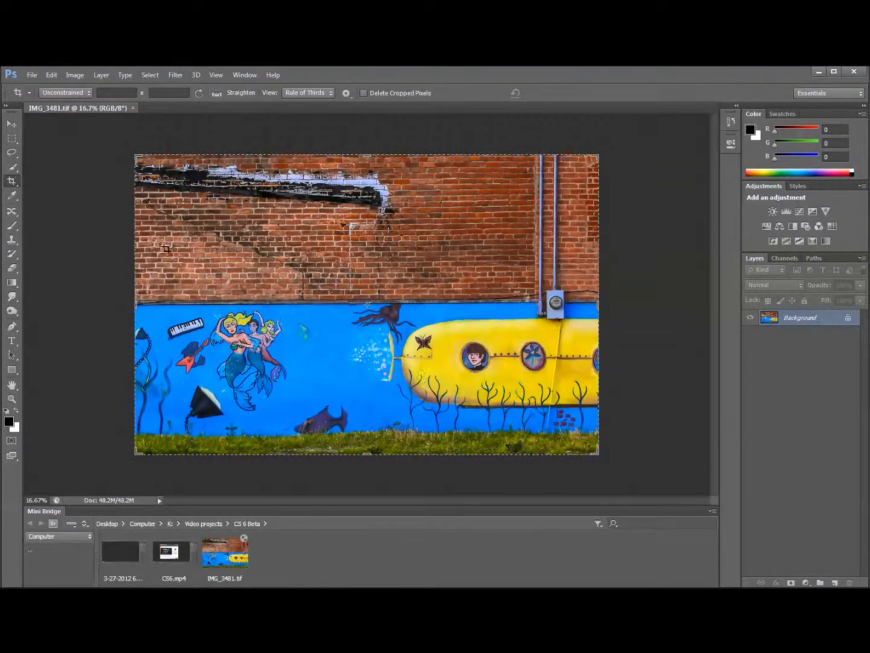
left_click(12, 188)
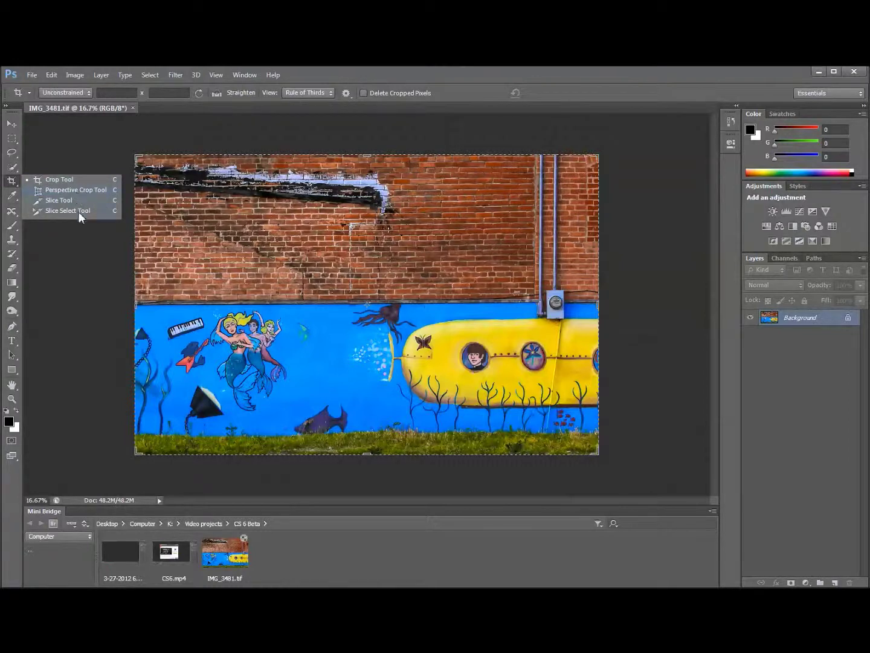
left_click(68, 181)
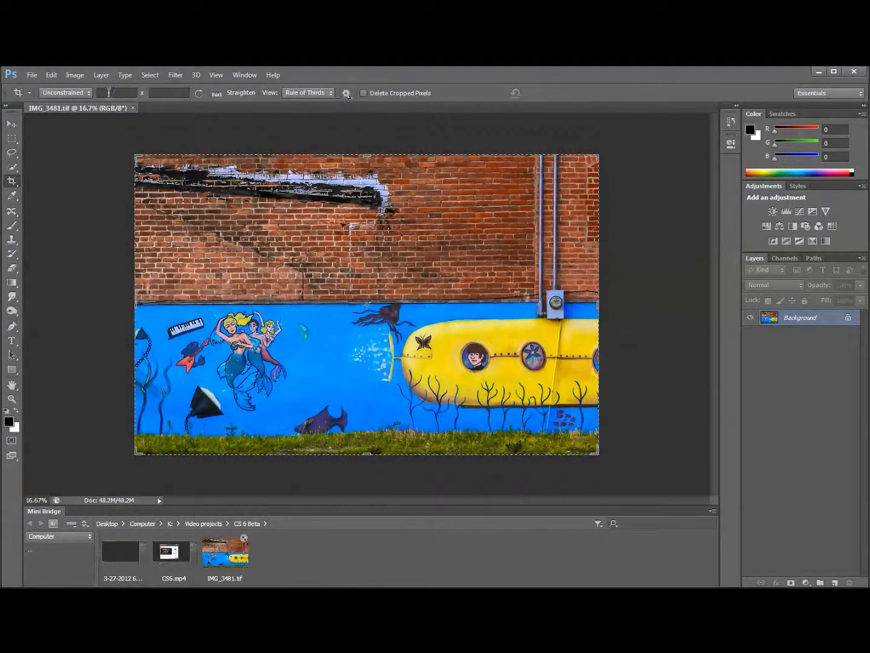
left_click(57, 94)
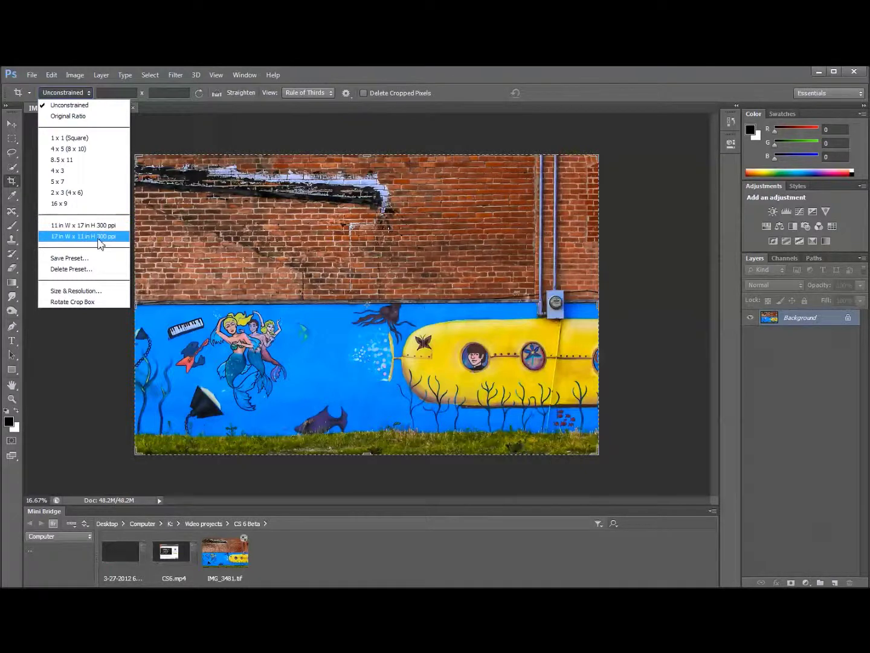
left_click(217, 234)
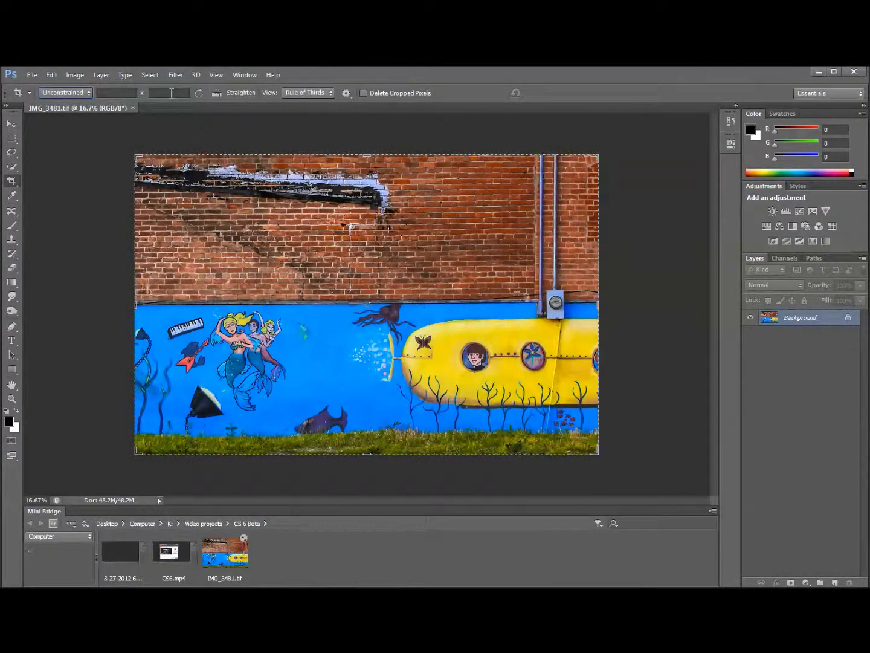
- Set a custom crop ratio of 19 x 13 for the mural photo
left_click(124, 93)
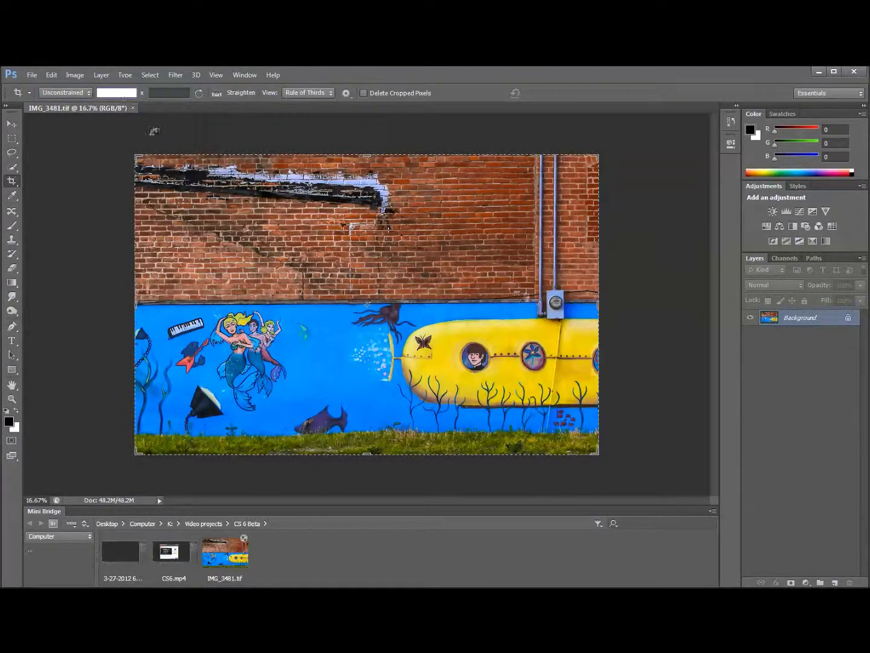
type("19")
left_click(167, 93)
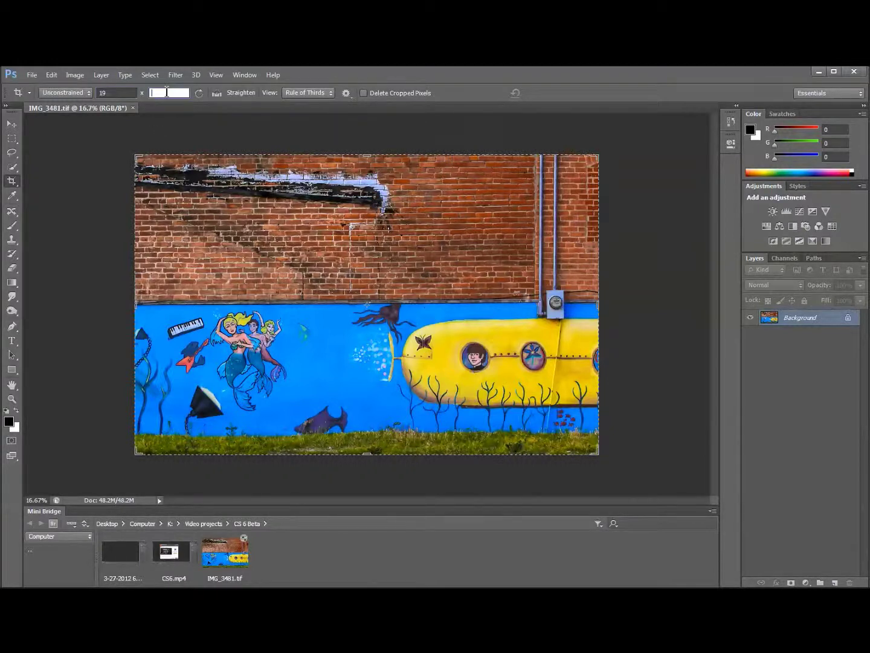
type("13")
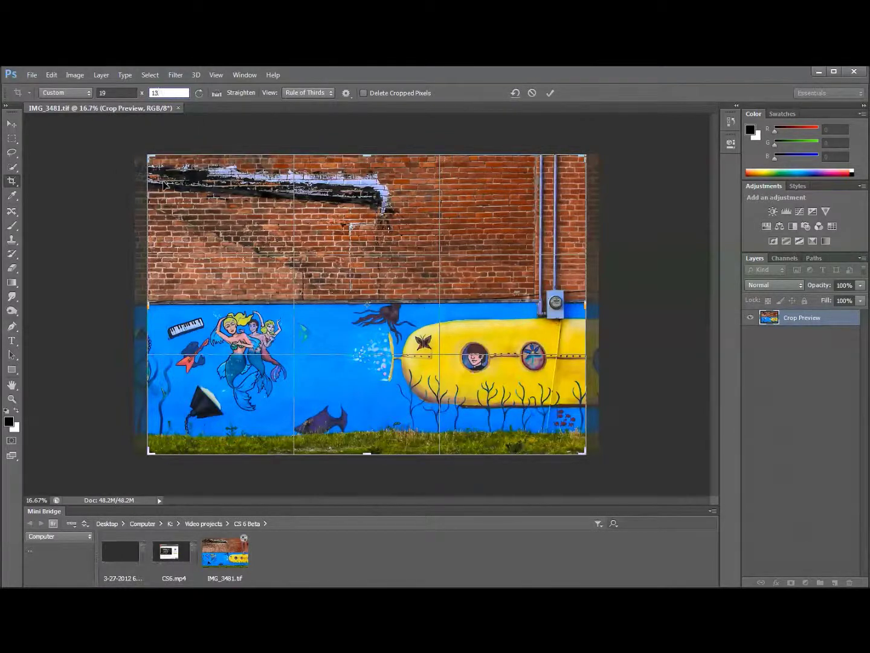
left_click(165, 185)
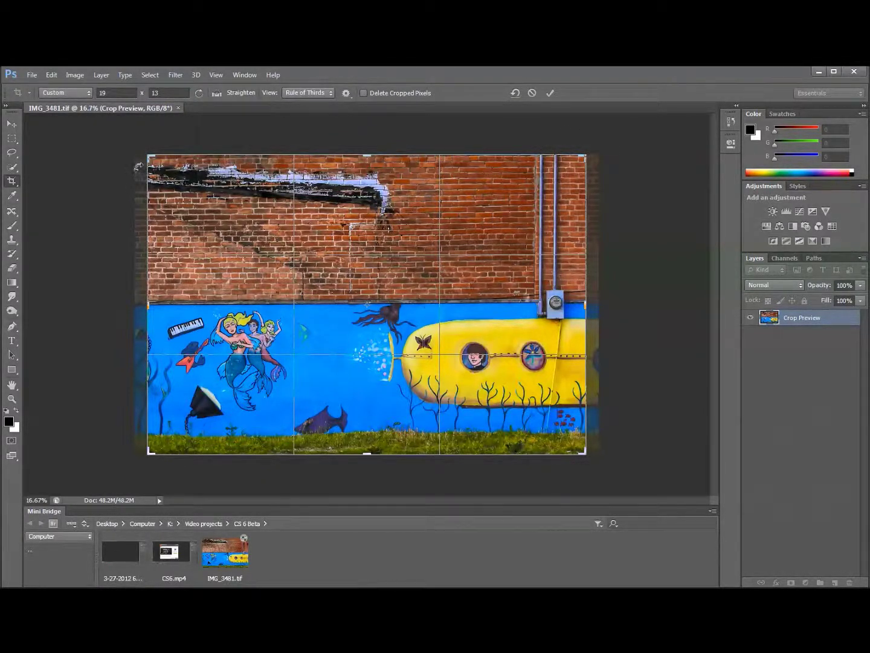
- Save the current crop ratio as a new crop preset named 19 x 13
left_click(82, 95)
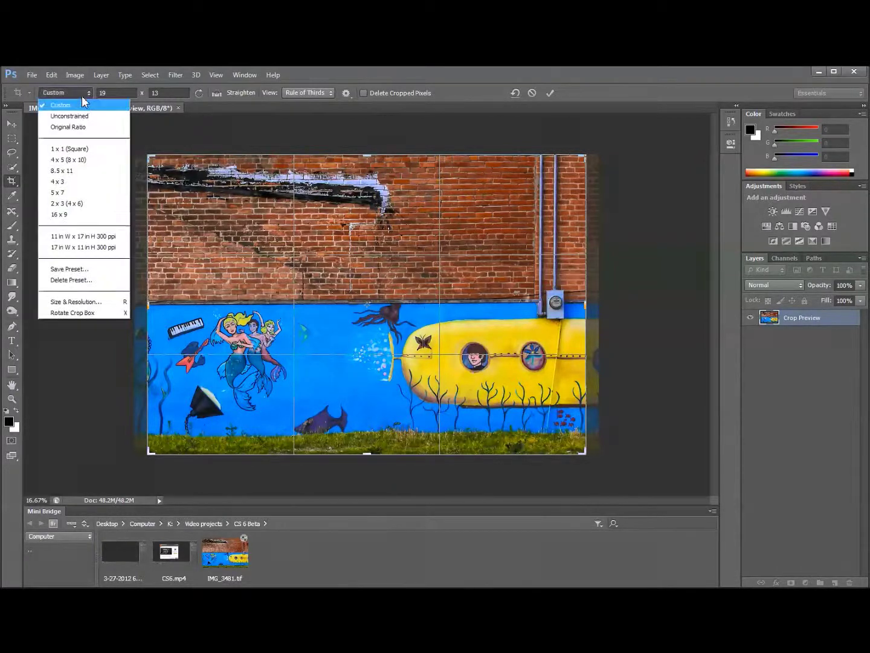
left_click(68, 269)
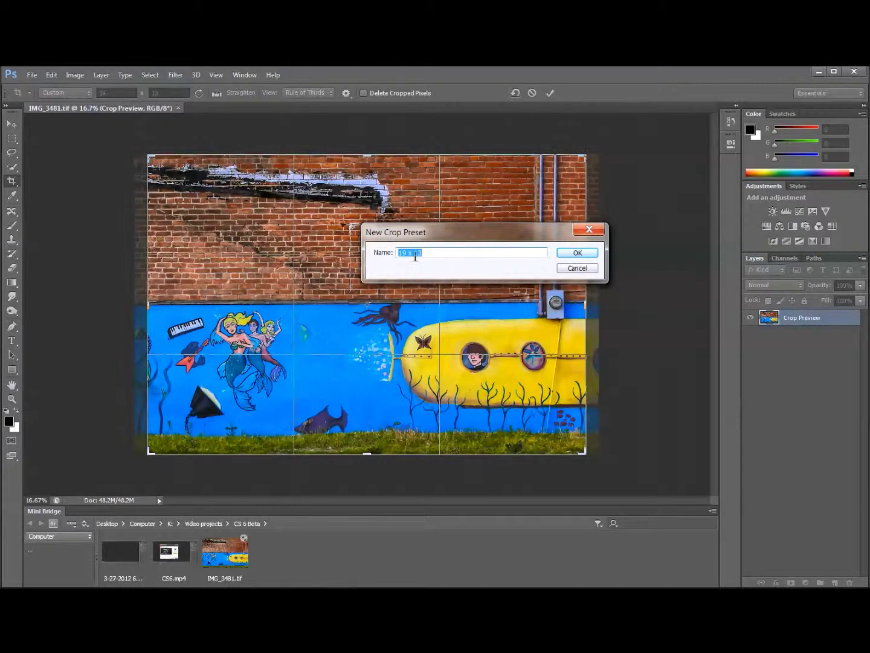
left_click(578, 256)
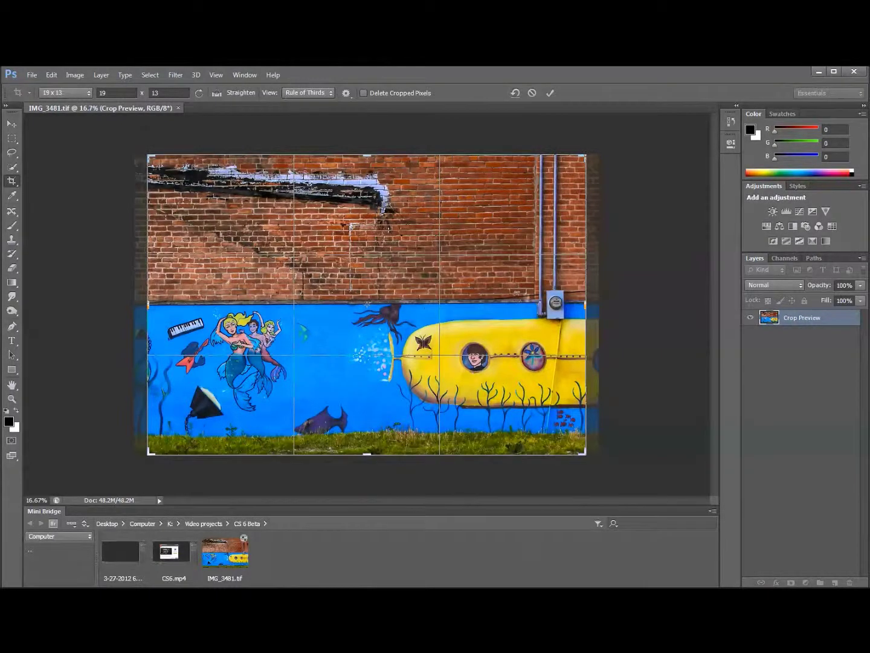
- Check the preset list and the Crop Image Size & Resolution options without changing anything
left_click(66, 92)
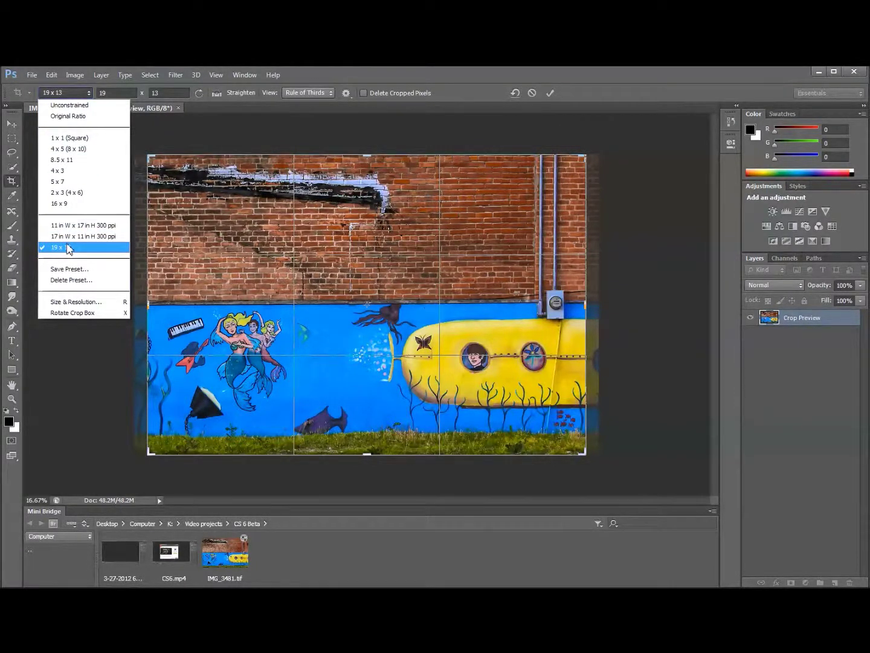
left_click(88, 305)
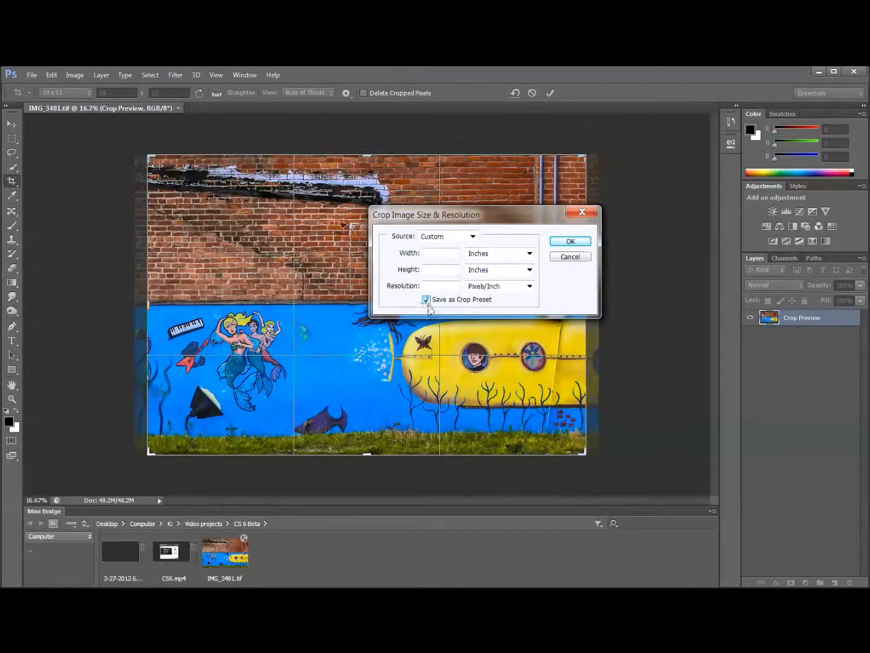
left_click(574, 258)
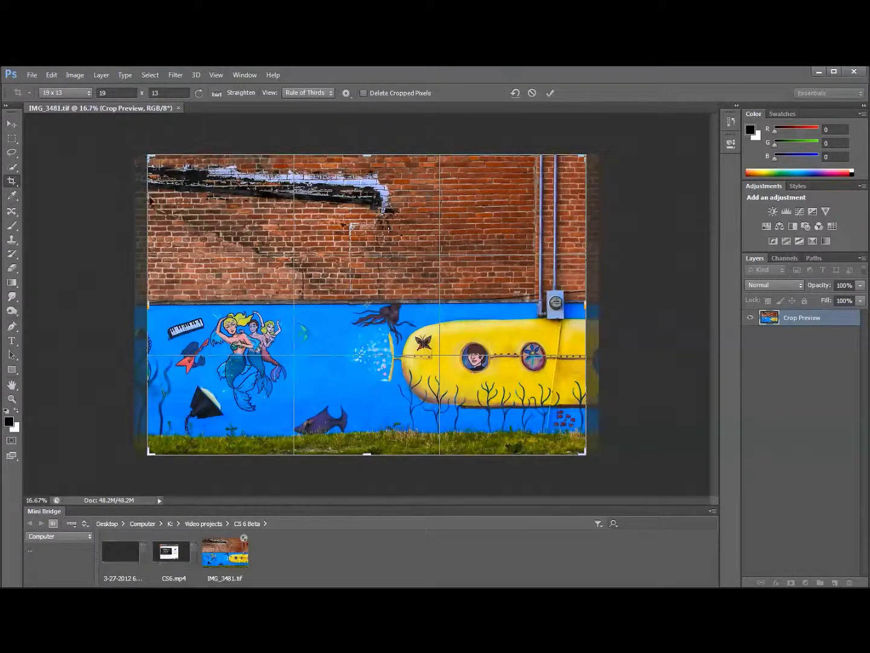
- Apply the 17 in W x 11 in H 300 ppi crop preset and straighten the photo along the brick and blue wall boundary
left_click(88, 91)
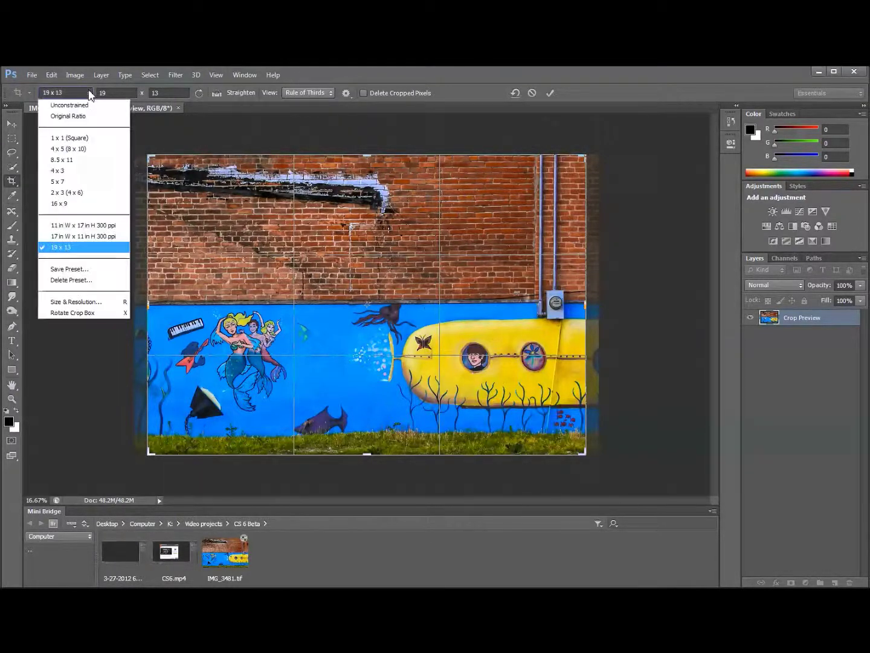
left_click(102, 237)
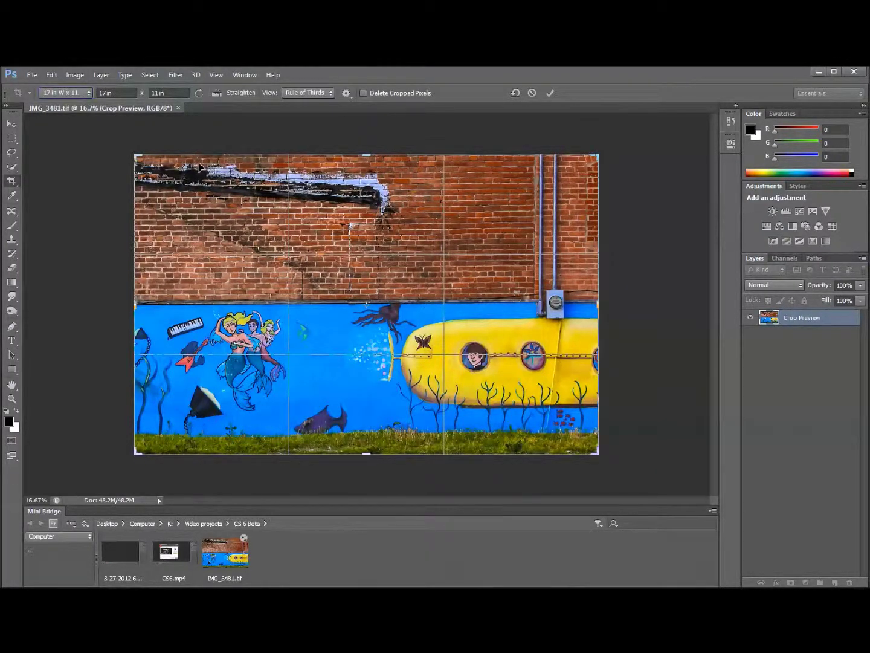
left_click(216, 94)
left_click_drag(155, 296, 507, 293)
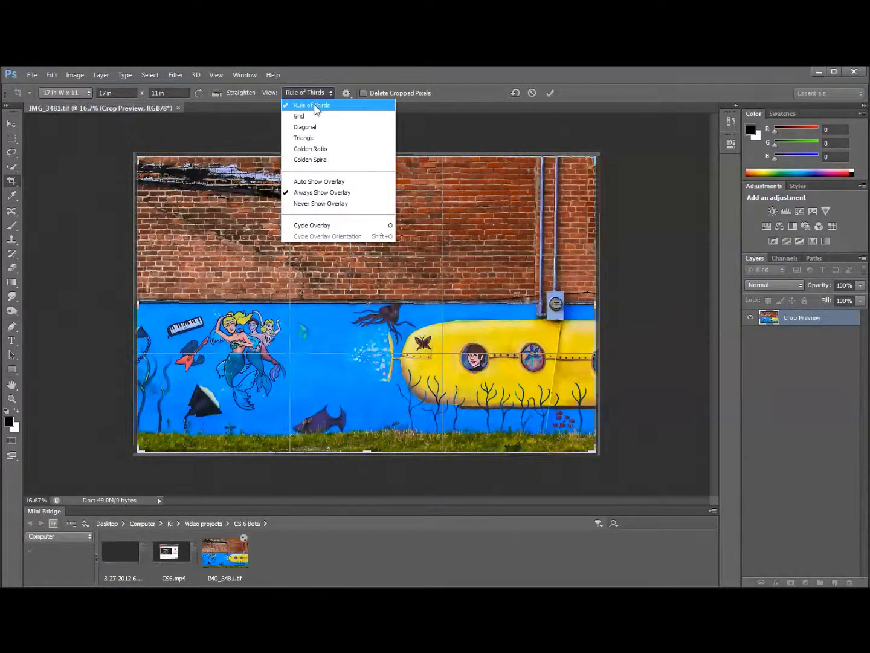
- Try the Grid, Triangle and Golden Spiral crop overlays, then restore the Rule of Thirds overlay
left_click(308, 117)
left_click(307, 94)
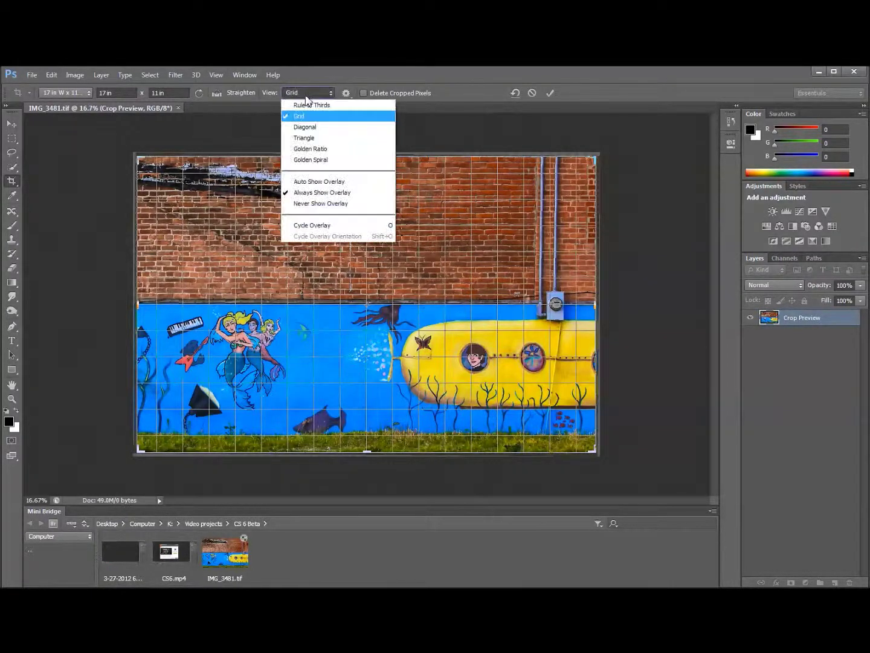
left_click(303, 136)
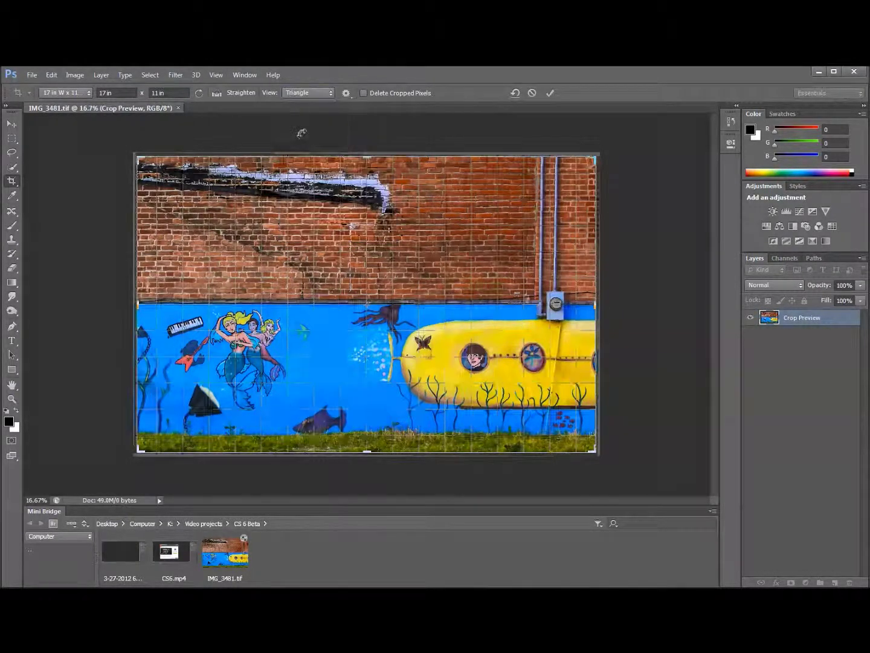
left_click(303, 93)
left_click(315, 158)
left_click(315, 94)
left_click(321, 105)
left_click(315, 91)
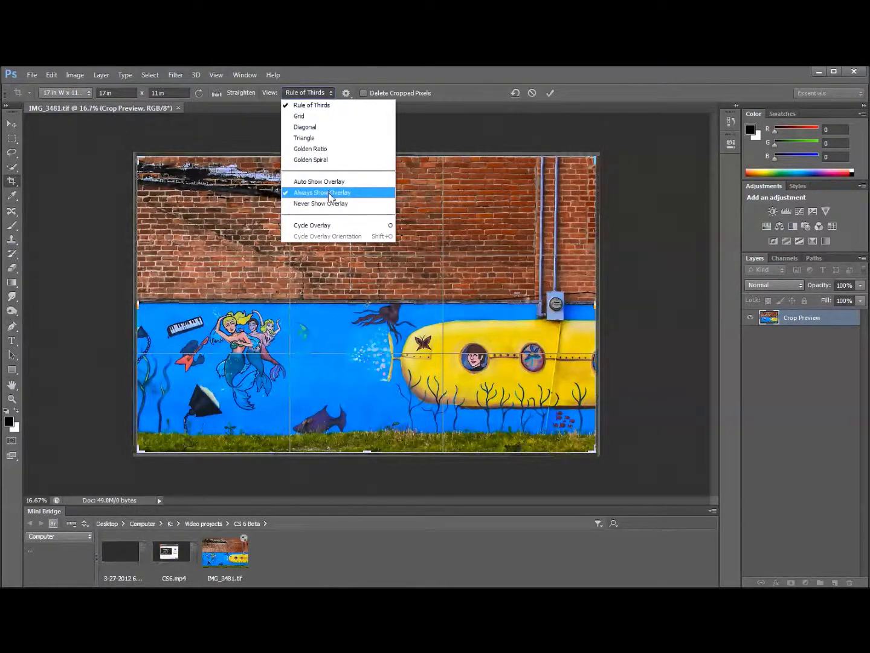
left_click(425, 133)
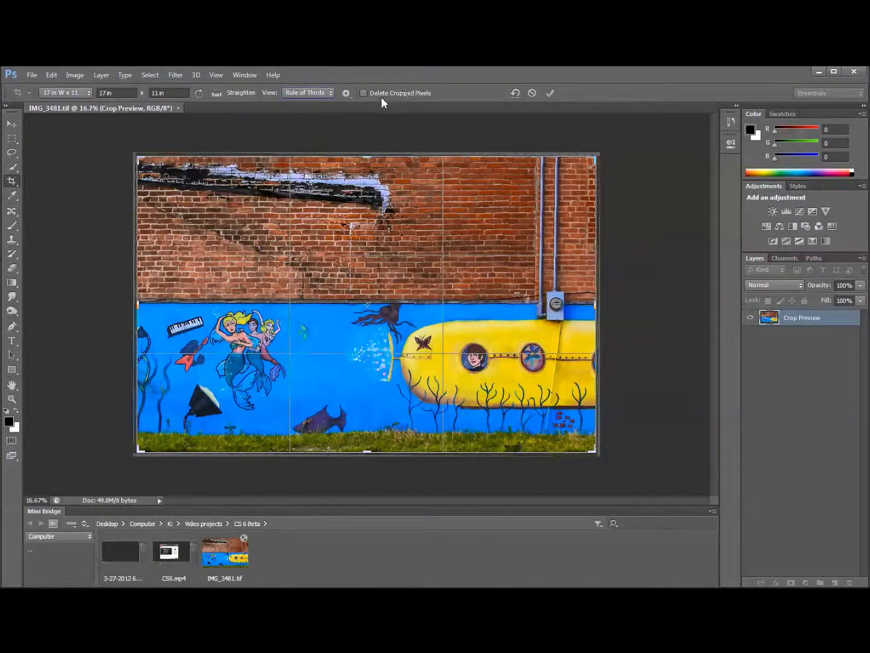
- Enable Delete Cropped Pixels and shrink the crop box from its upper-left corner to frame the yellow submarine
left_click(363, 93)
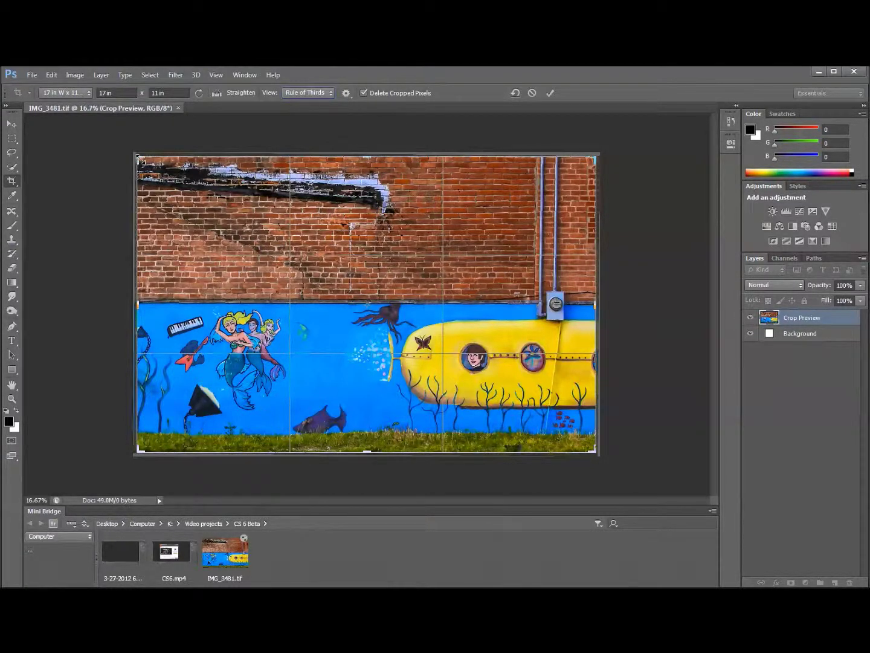
left_click_drag(138, 159, 211, 207)
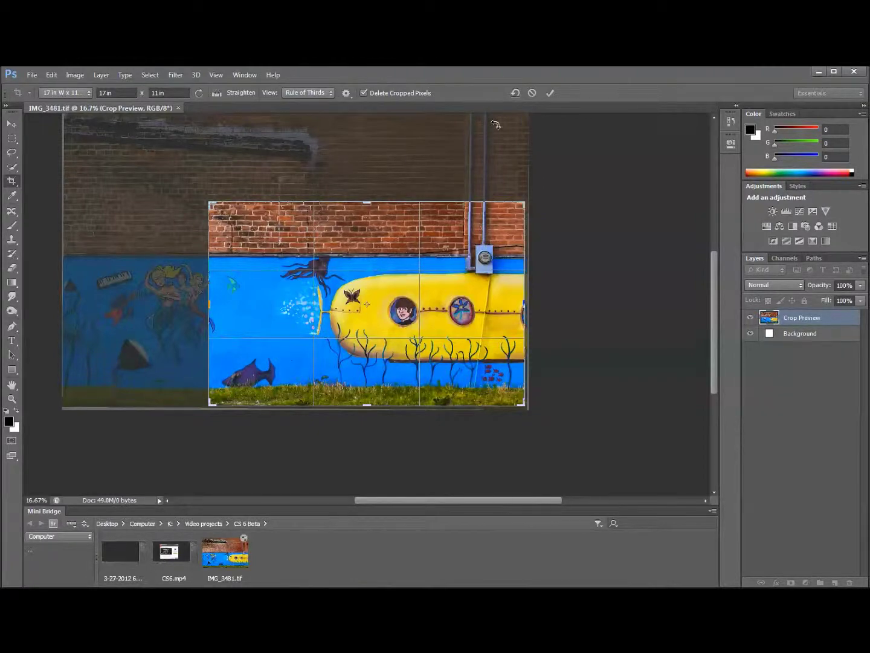
- Turn off Delete Cropped Pixels and apply the crop framed around the yellow submarine
left_click(363, 93)
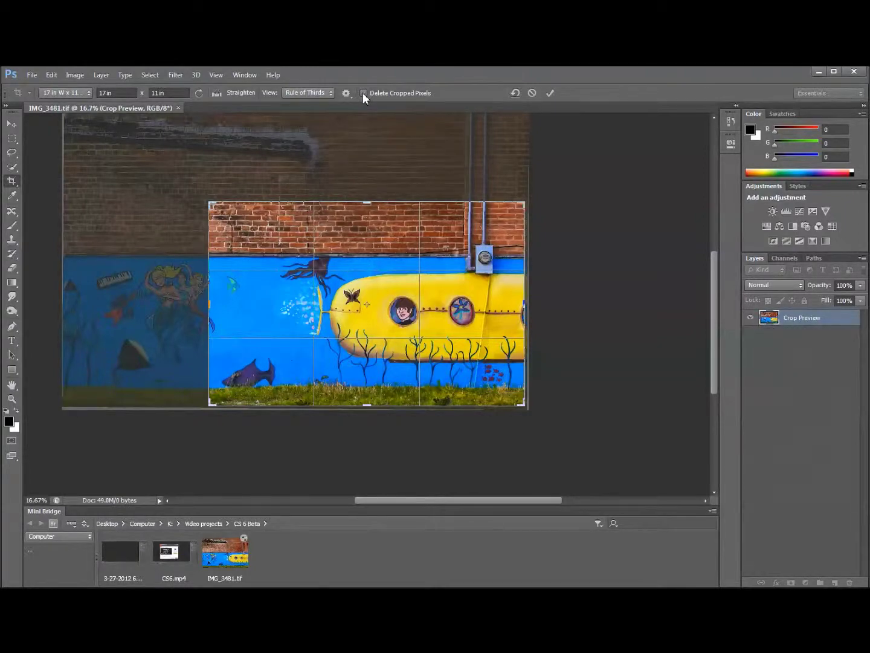
right_click(280, 245)
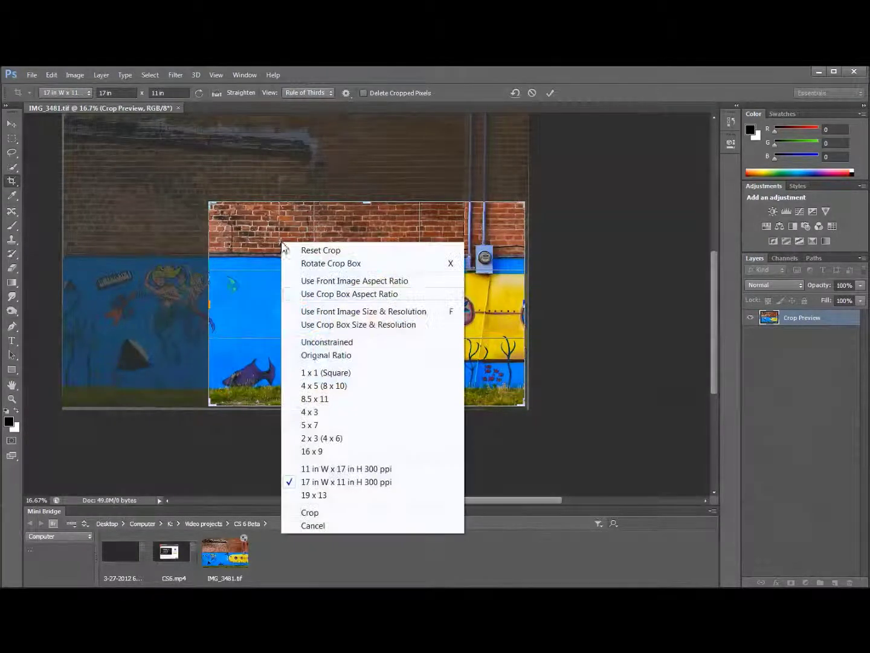
left_click(321, 511)
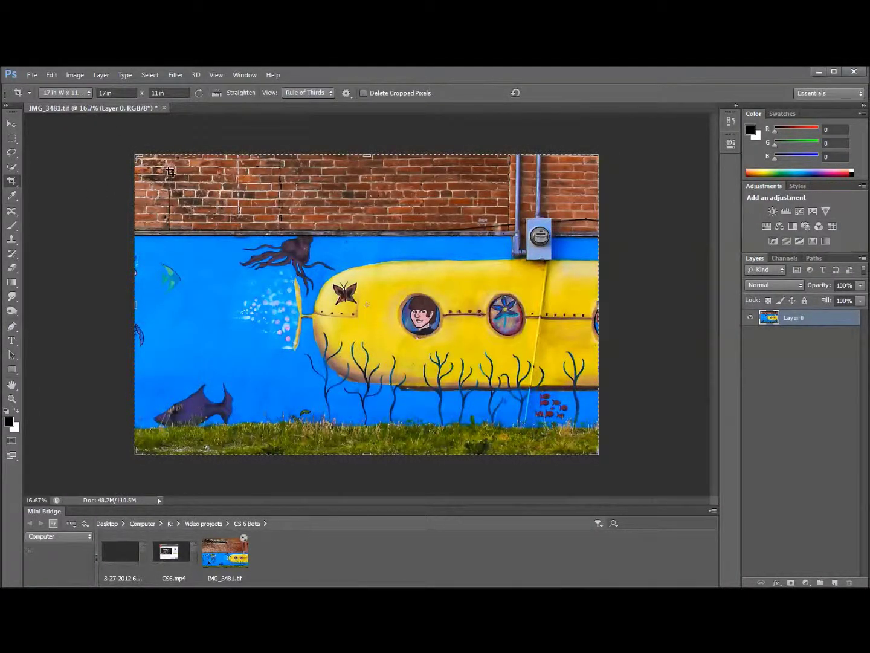
- Expand the crop box from its upper-left corner to bring back the hidden mermaids and brick wall, and apply the crop
left_click_drag(136, 158, 114, 157)
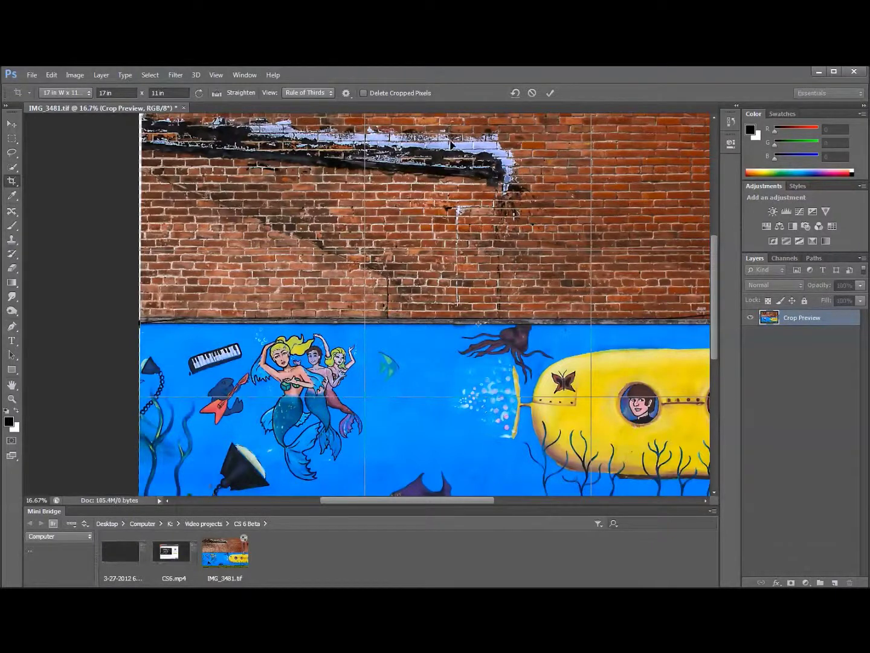
right_click(405, 254)
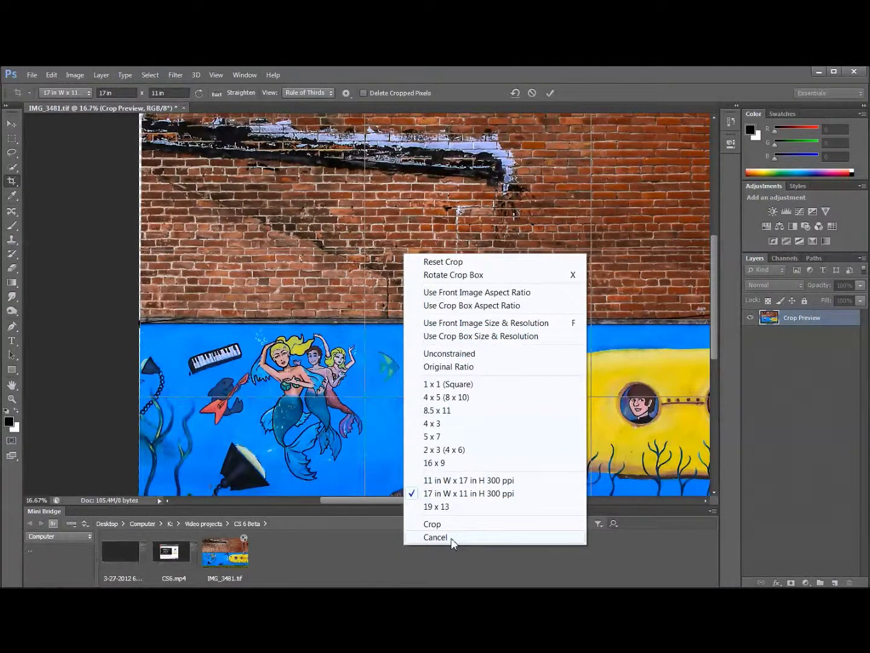
left_click(433, 523)
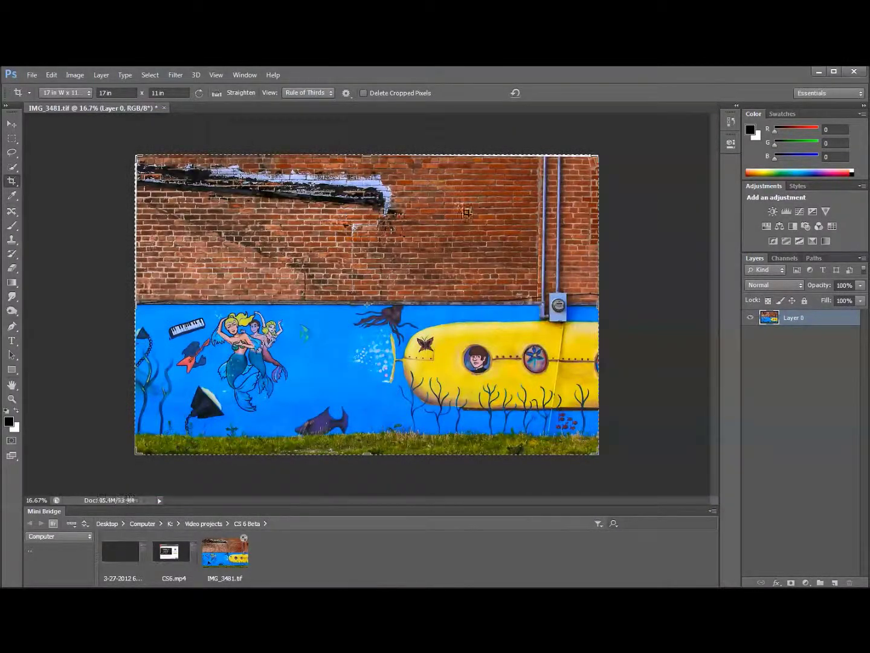
- Shrink the crop box slightly from all four corners and shift the photo a little up and left inside it
left_click_drag(595, 160, 594, 161)
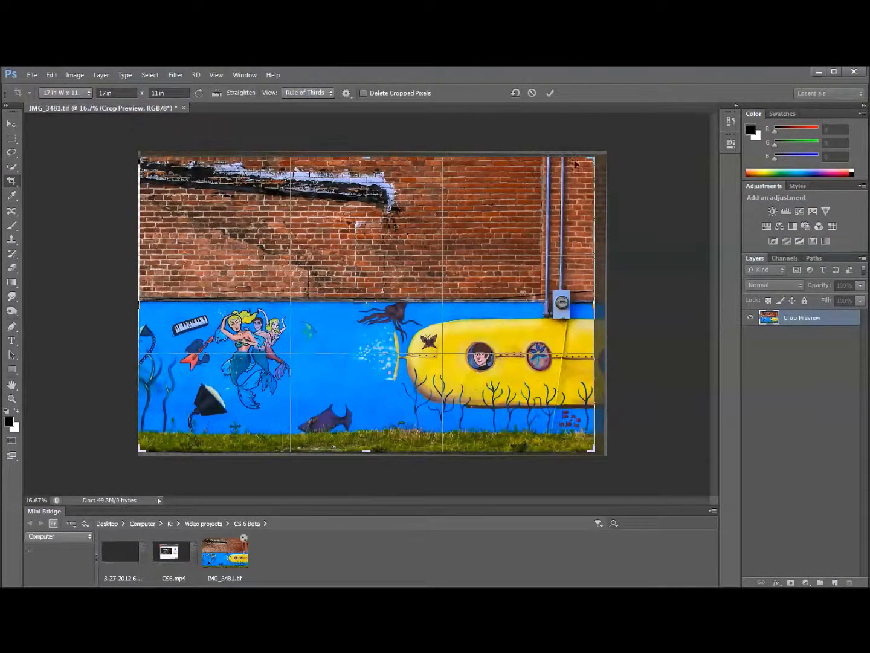
left_click_drag(139, 159, 146, 163)
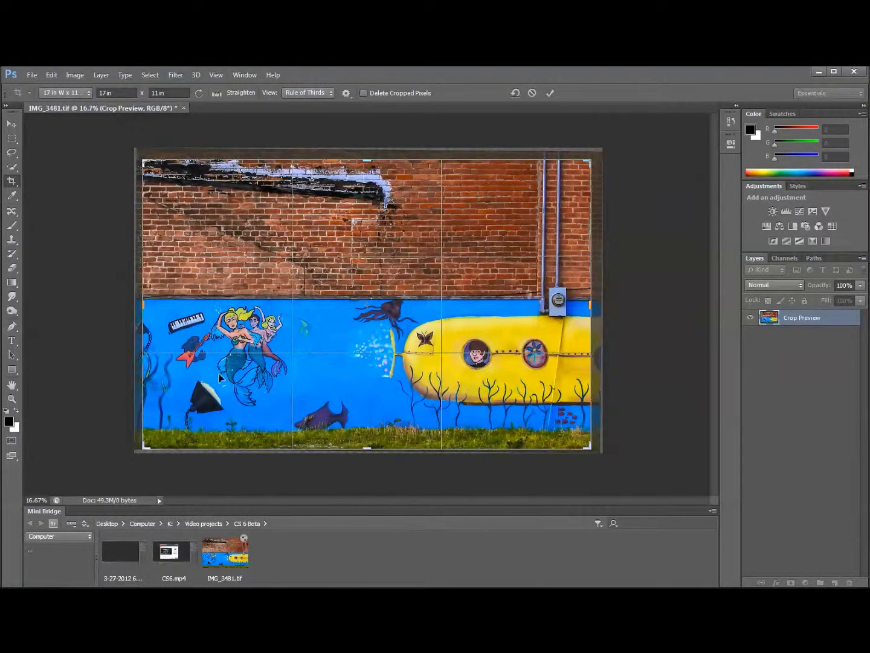
left_click_drag(145, 448, 151, 445)
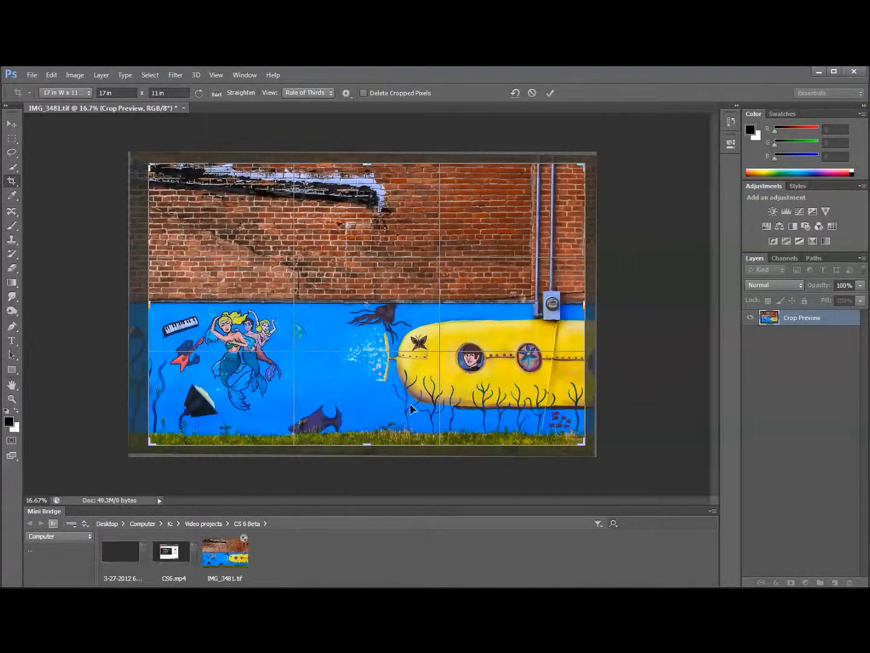
left_click_drag(585, 164, 579, 168)
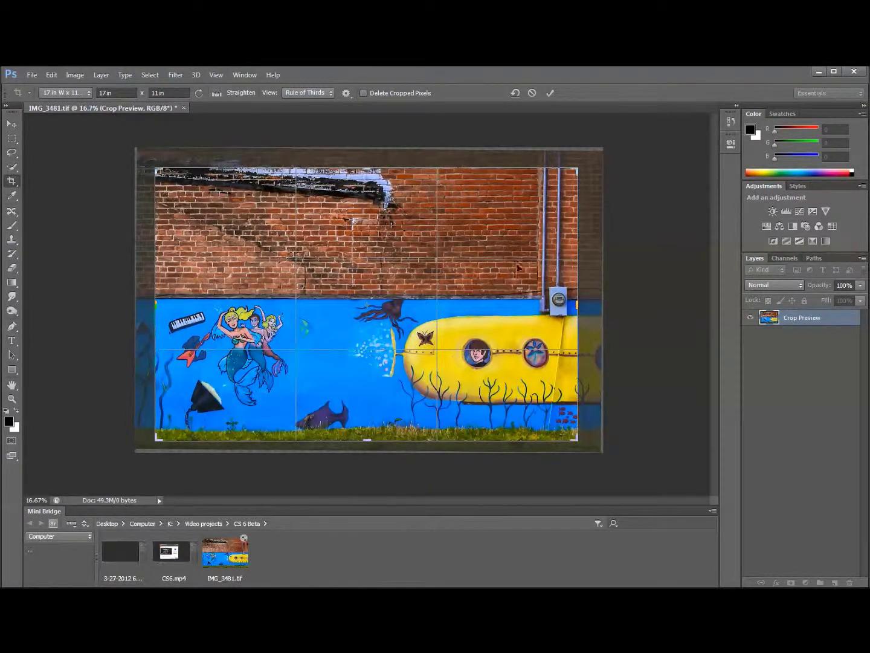
left_click_drag(578, 436, 568, 415)
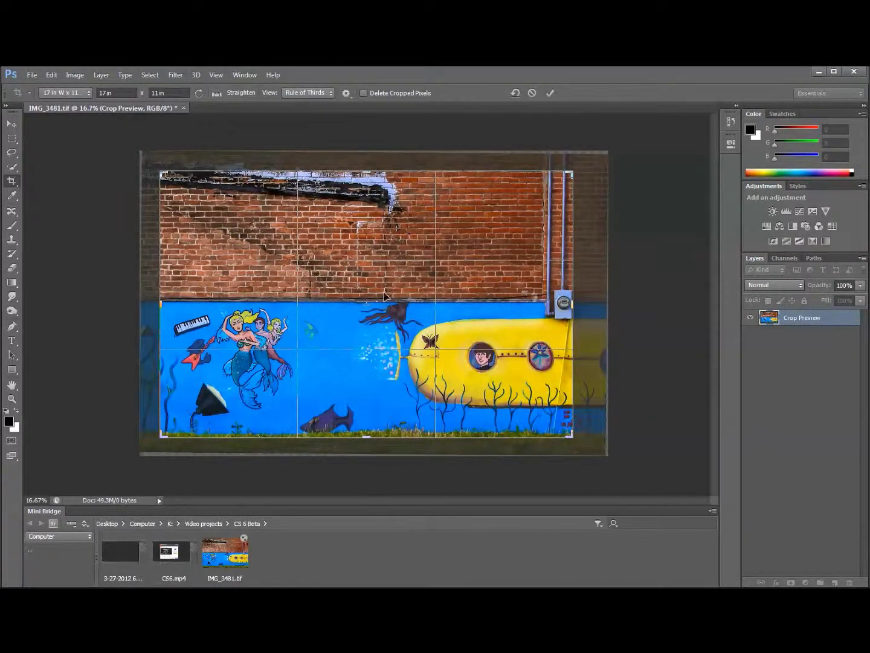
mouse_move(383, 296)
left_mouse_down()
mouse_move(391, 296)
mouse_move(370, 299)
mouse_move(393, 307)
mouse_move(348, 297)
mouse_move(358, 298)
mouse_move(370, 272)
mouse_move(382, 284)
mouse_move(375, 290)
left_mouse_up()
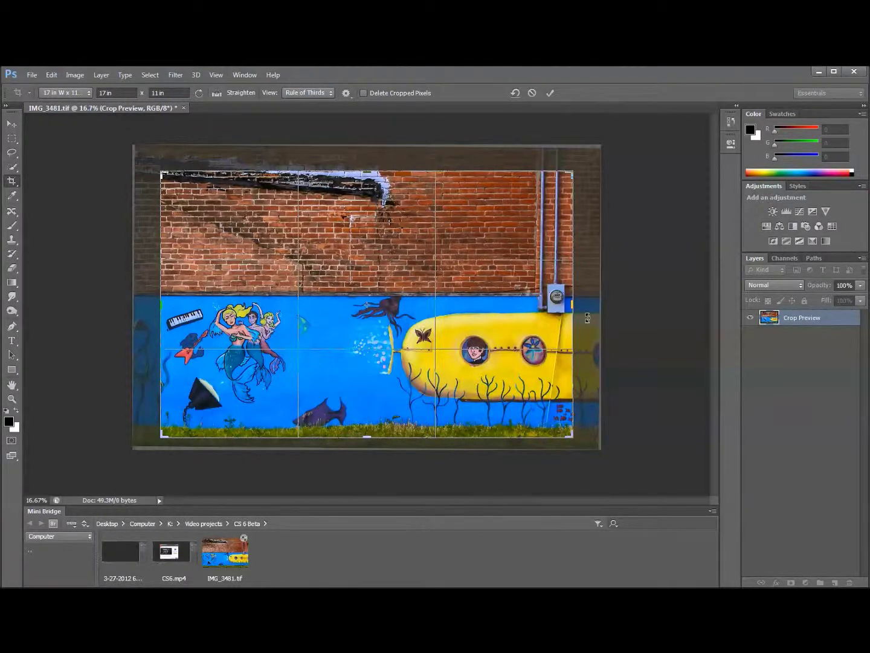
- Rotate the photo slightly clockwise inside the crop box so the mural slopes down to the right, and apply the crop
left_click_drag(586, 318, 584, 342)
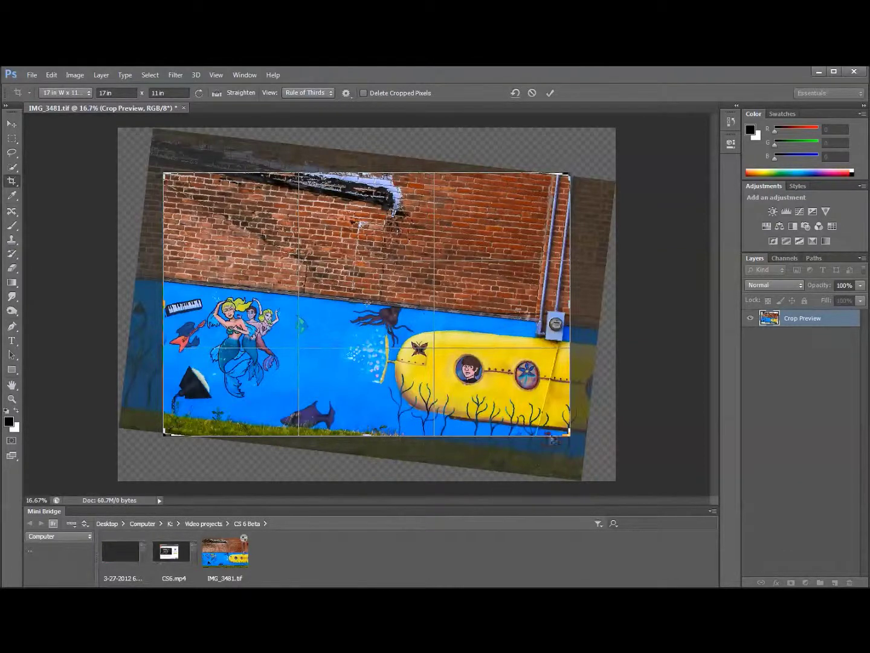
right_click(467, 389)
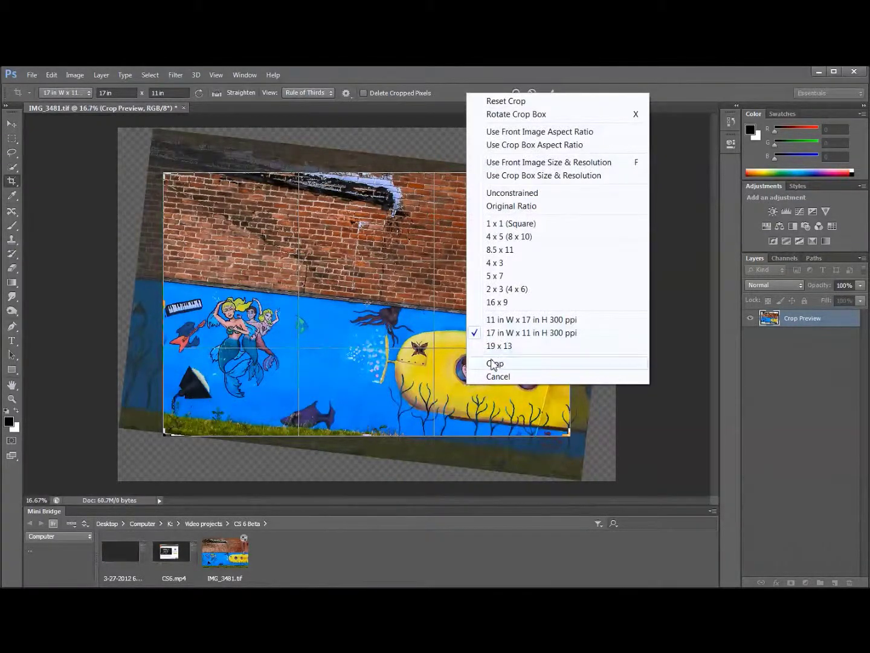
left_click(493, 363)
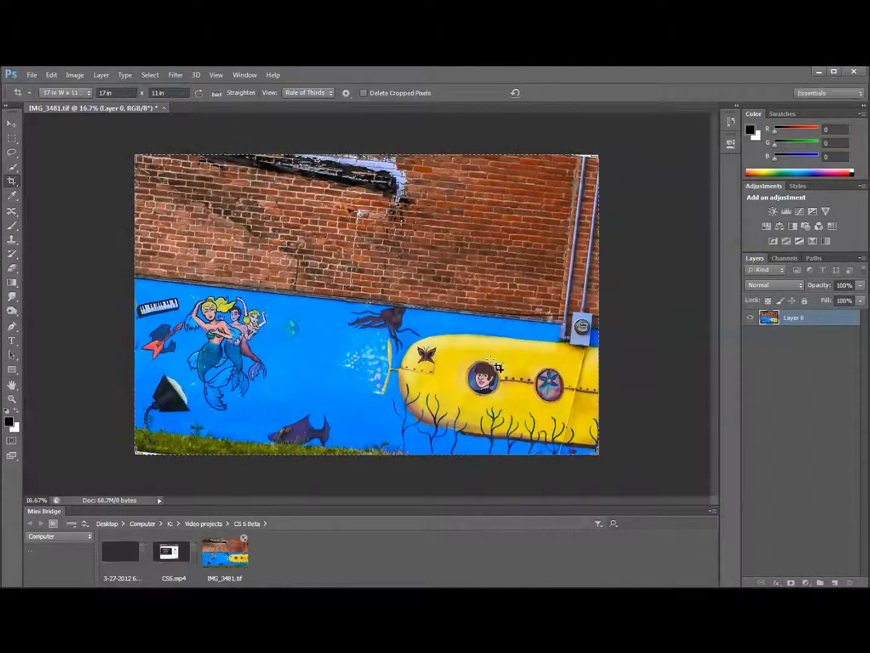